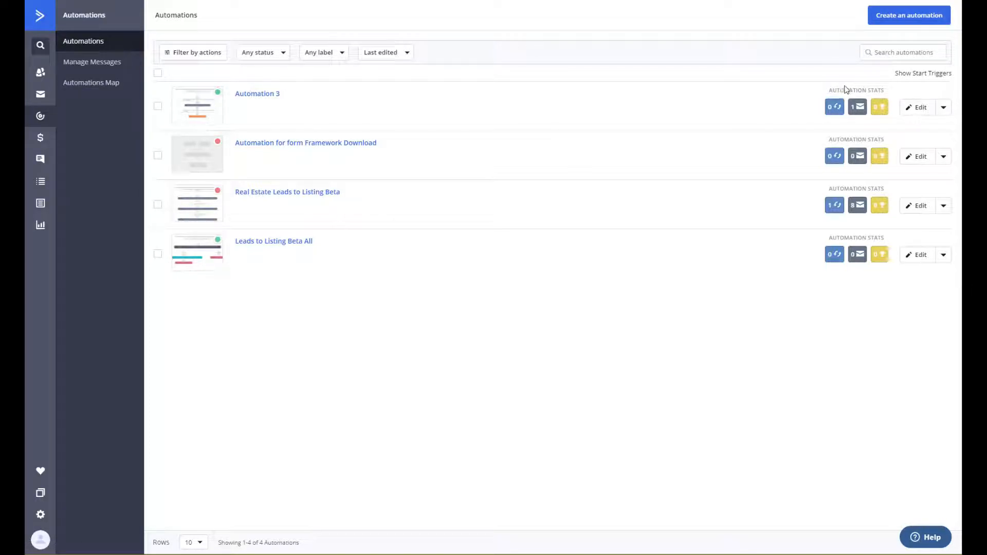
# Create a new automation using the Start from Scratch recipe.
pyautogui.click(928, 20)
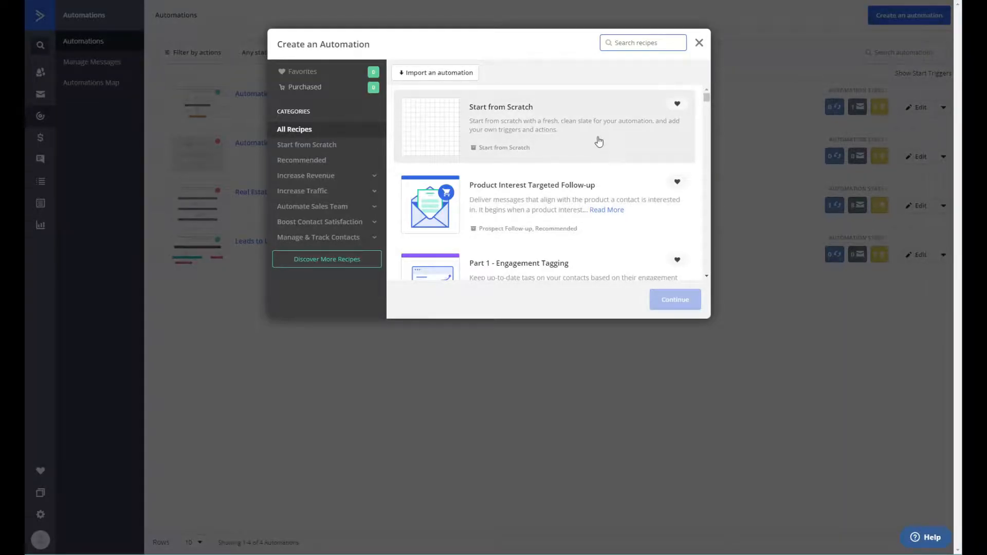
pyautogui.click(537, 128)
pyautogui.click(682, 304)
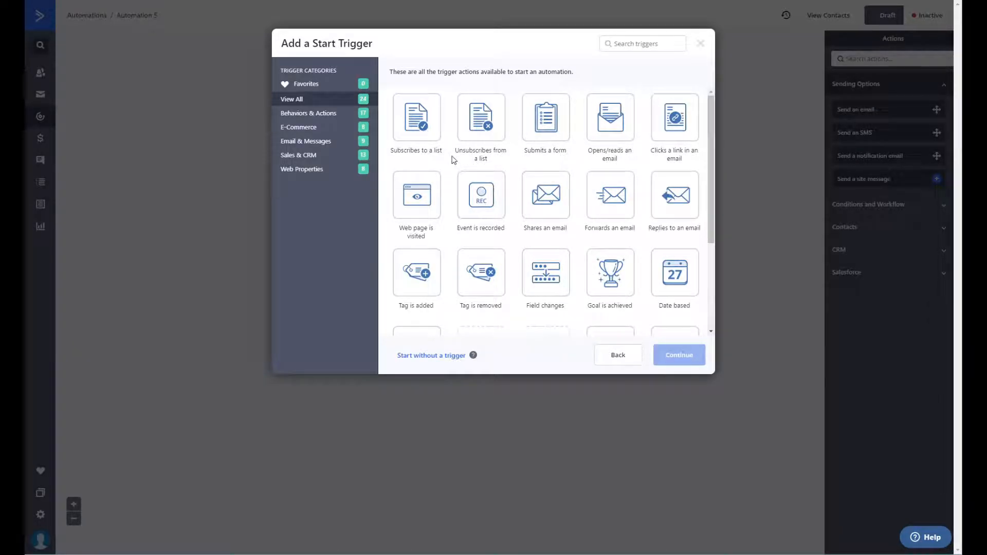
# Add a start trigger for contacts who subscribe to the Optimize General list.
pyautogui.click(423, 129)
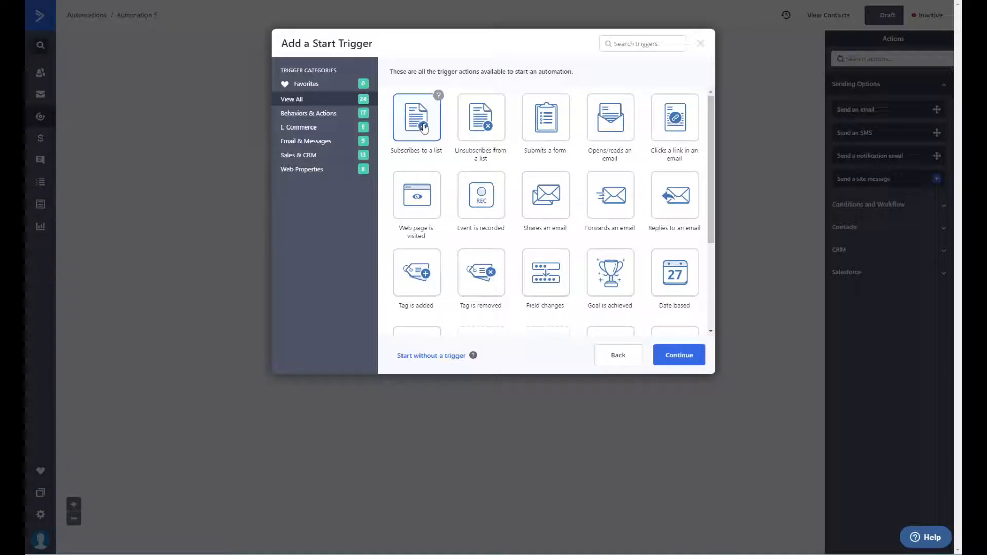
pyautogui.click(688, 353)
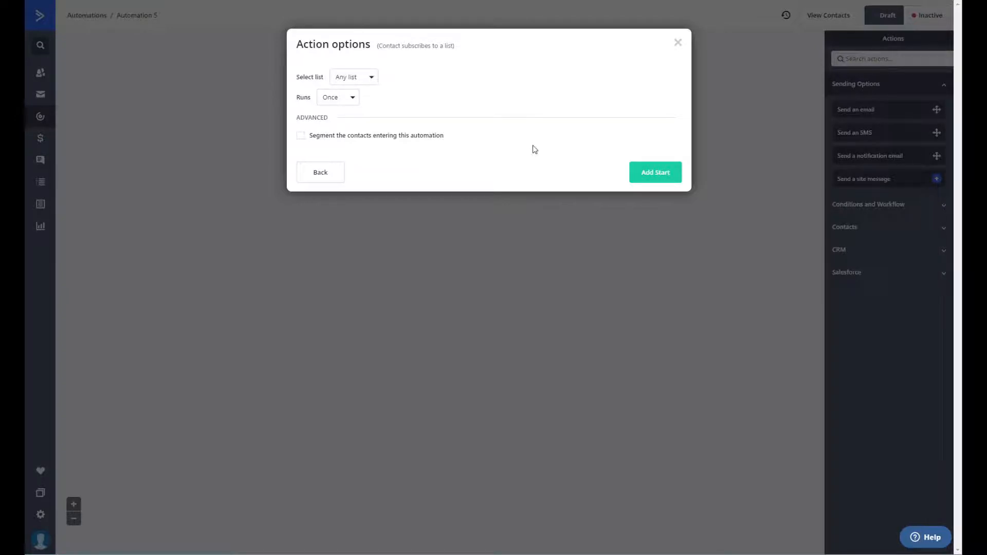
pyautogui.click(370, 80)
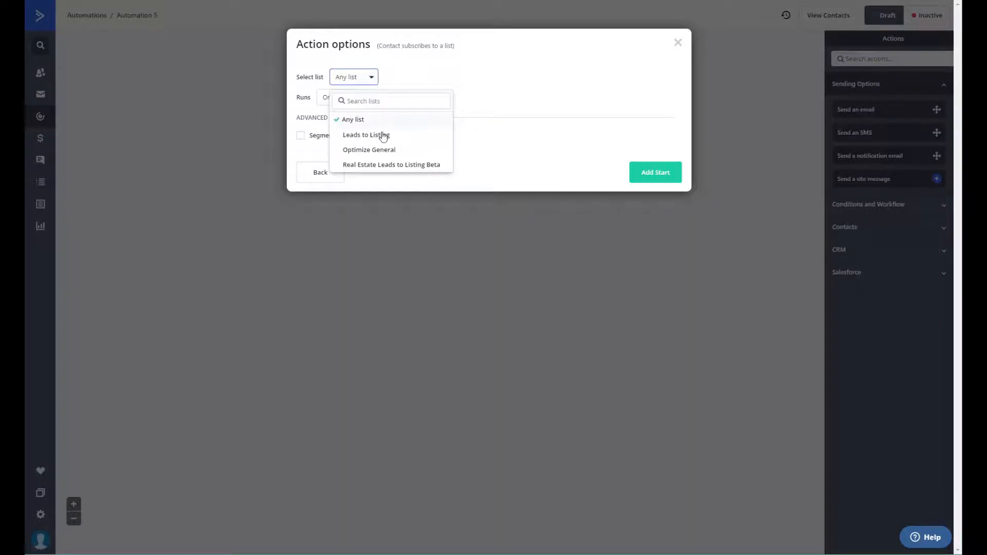
pyautogui.click(388, 149)
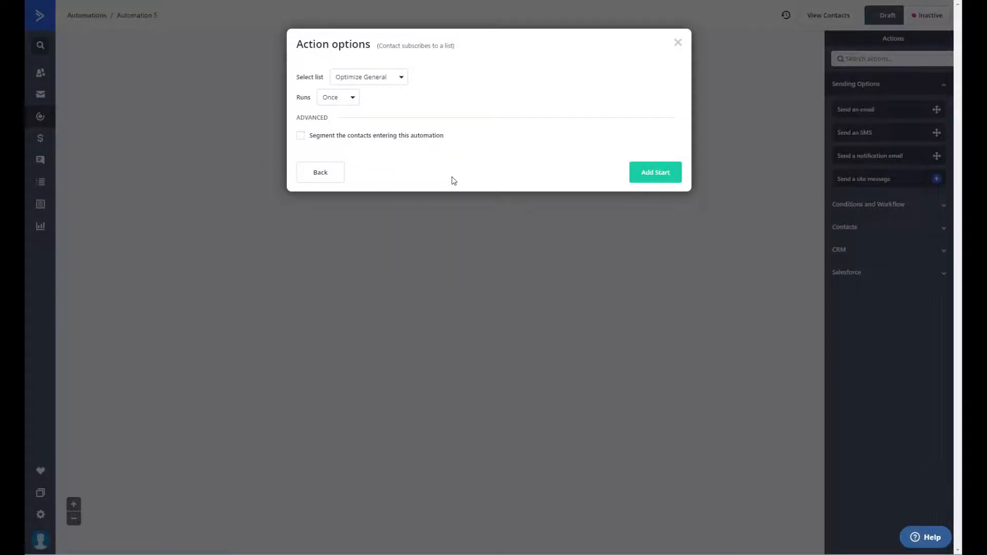
pyautogui.click(669, 175)
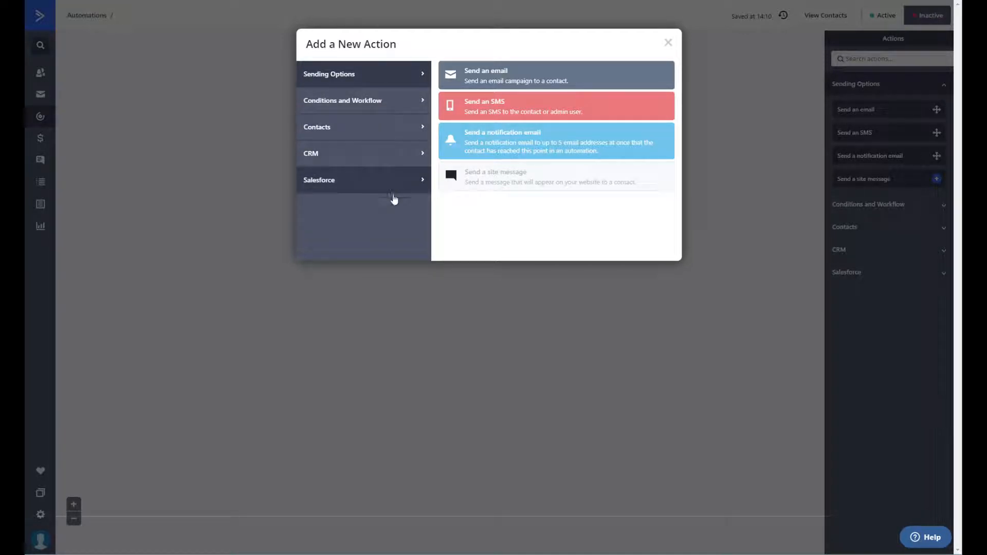
# Add a Wait action below the trigger that waits until specific conditions are met.
pyautogui.click(379, 107)
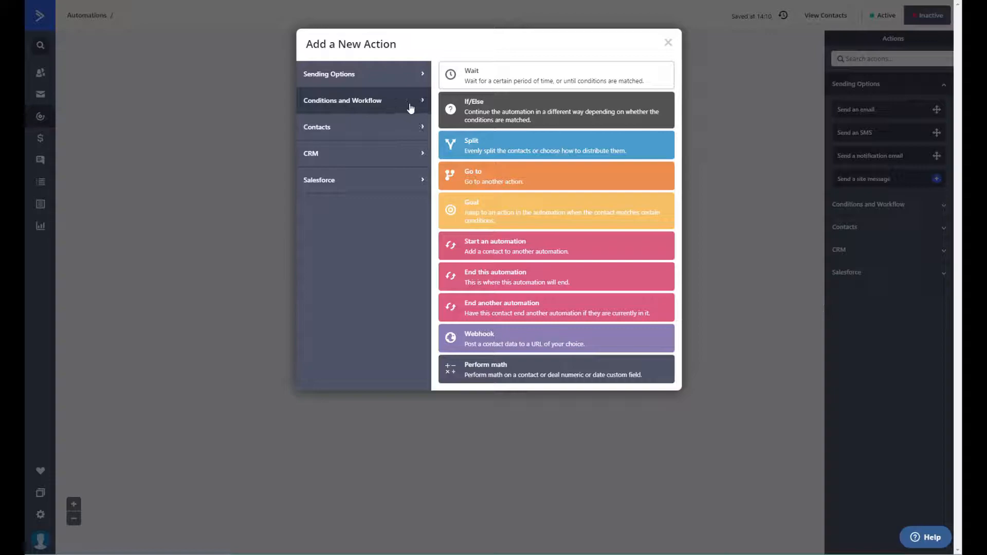
pyautogui.click(504, 80)
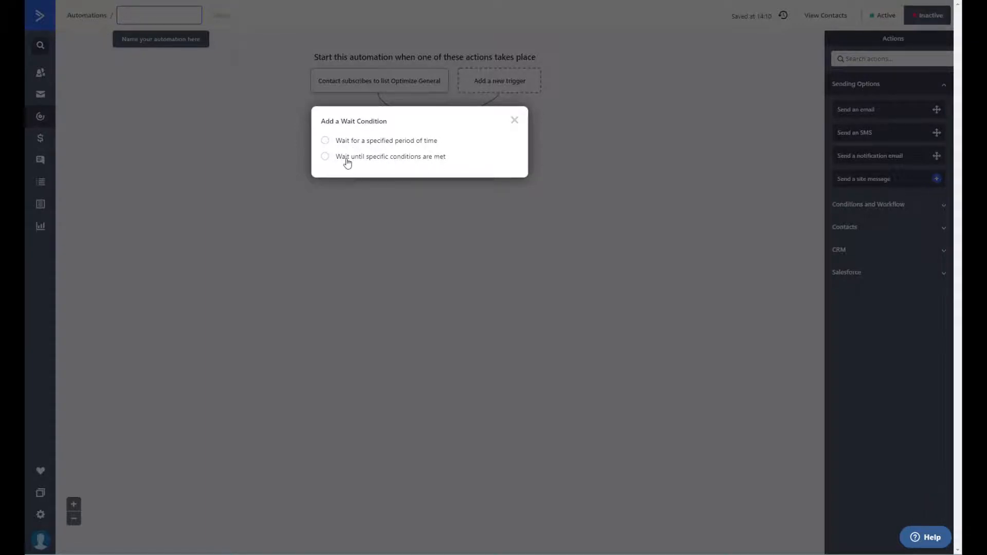
pyautogui.click(325, 157)
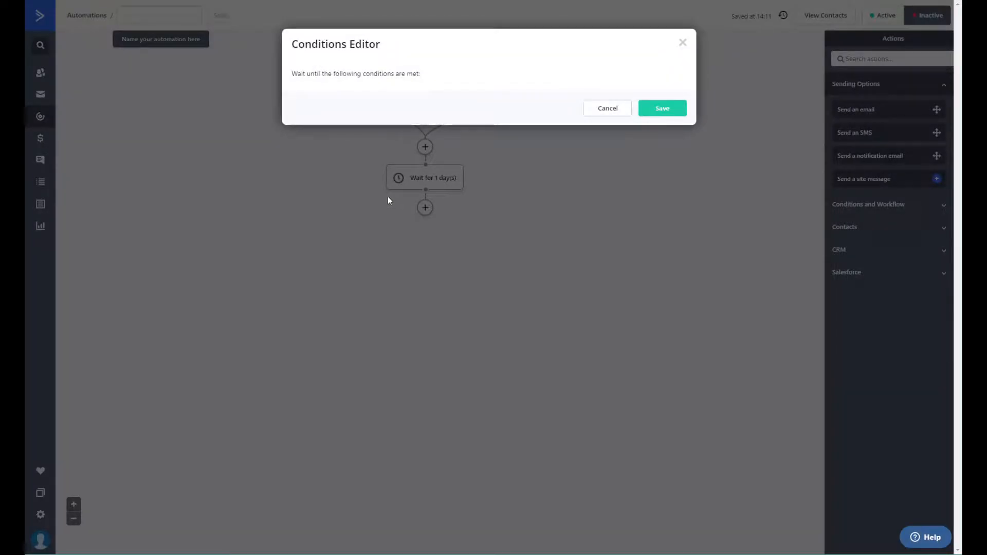
# Set the wait condition to current day of the week (Contact's Timezone) is Saturday and save the wait.
pyautogui.click(431, 101)
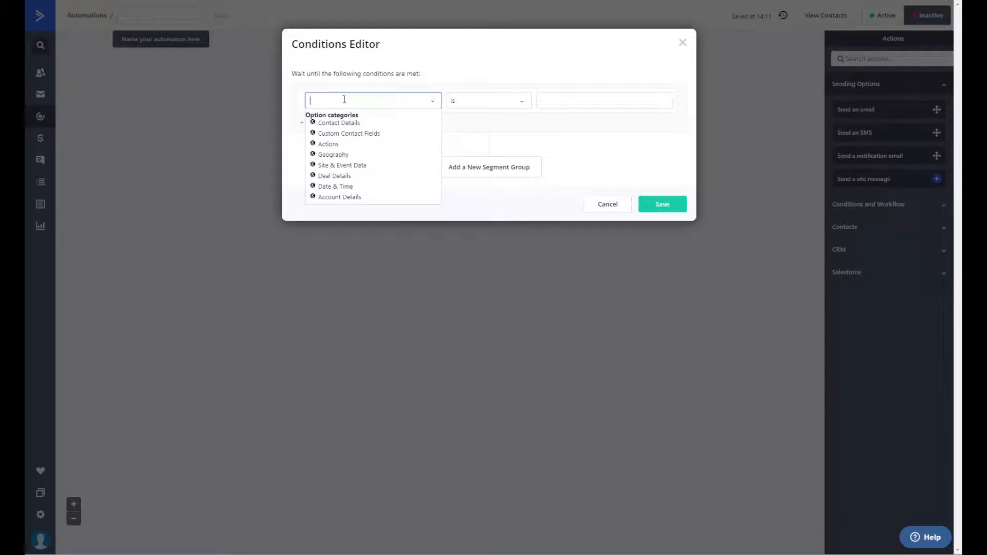
pyautogui.click(344, 187)
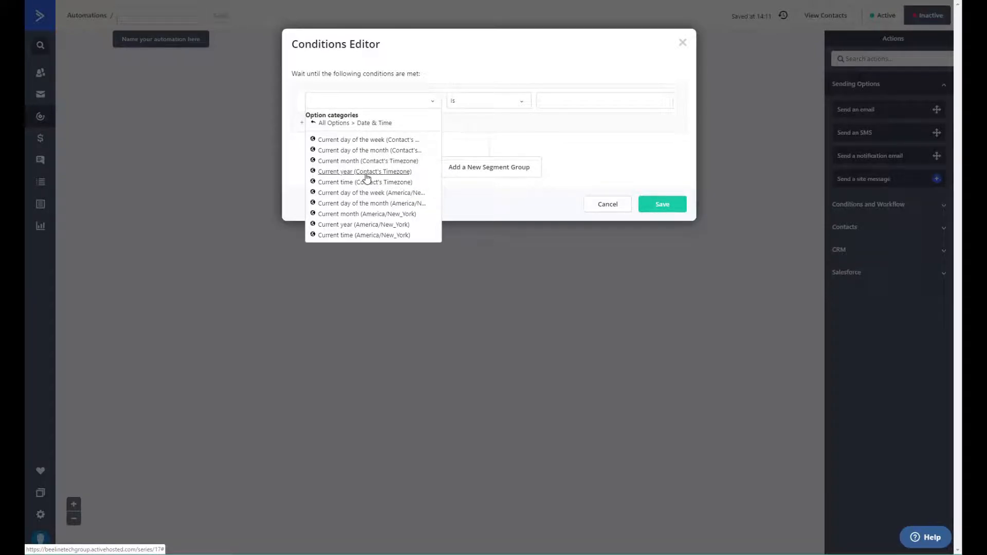
pyautogui.click(386, 142)
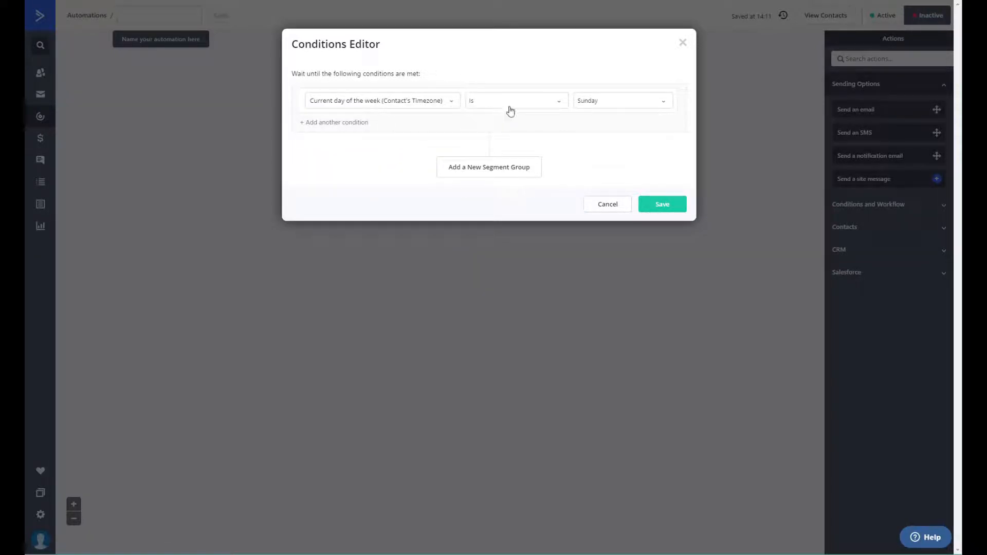
pyautogui.click(639, 104)
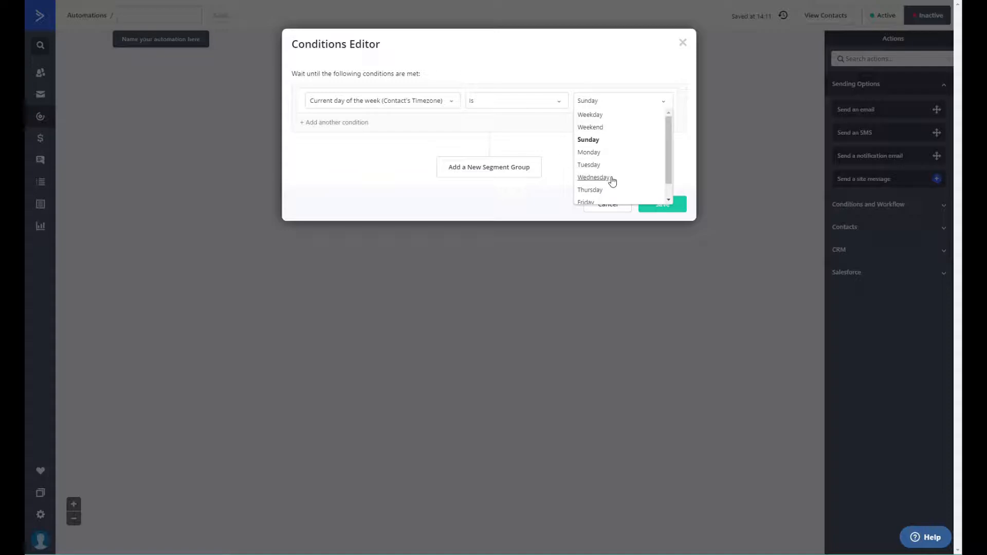
pyautogui.scroll(-1, 611, 183)
pyautogui.click(600, 202)
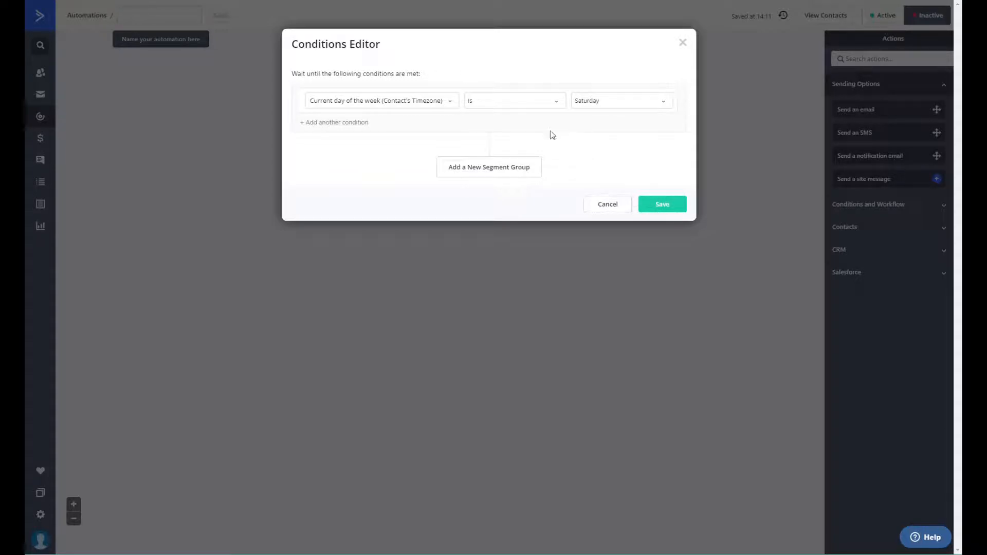
pyautogui.click(664, 206)
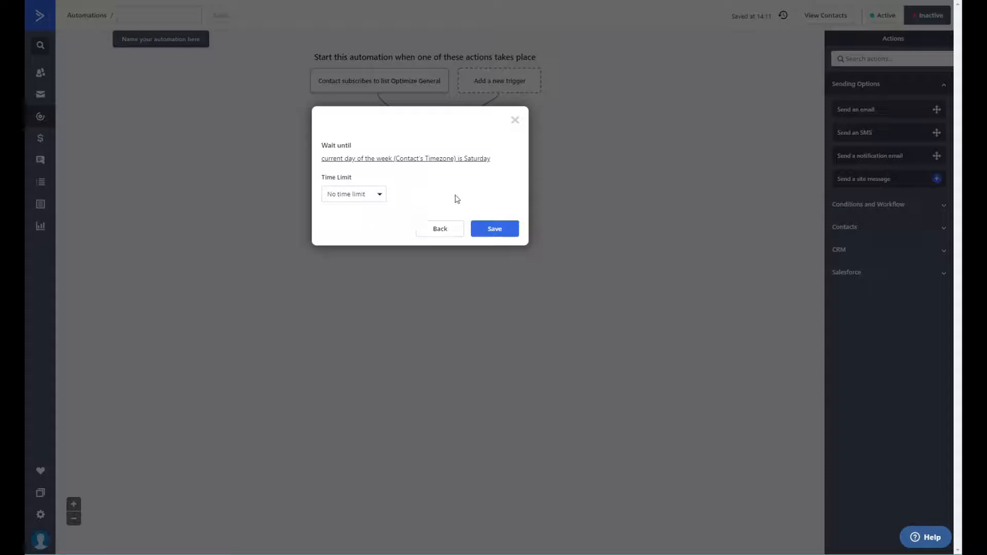
pyautogui.click(494, 228)
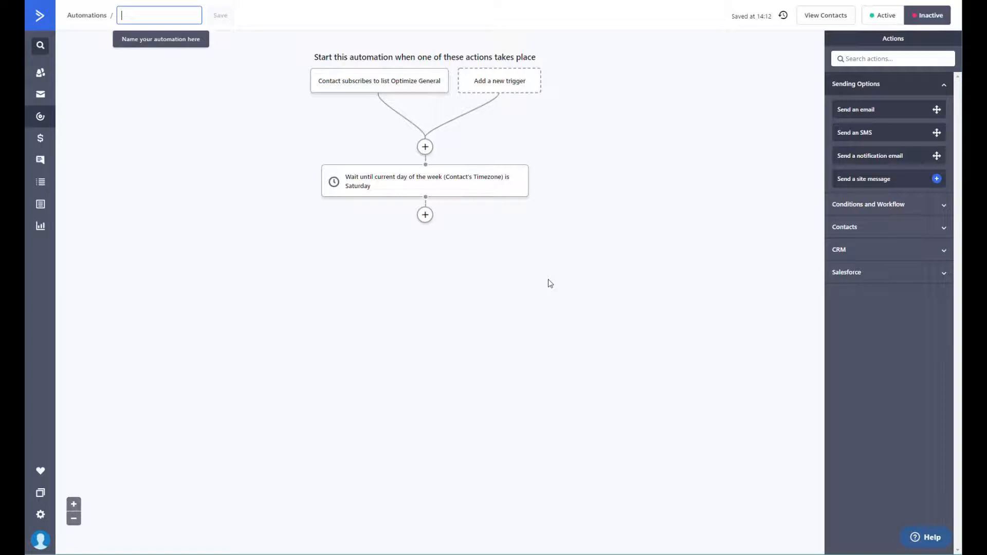
# Add a Send an email action after the Saturday wait and create a new email named "test" for it.
pyautogui.click(425, 215)
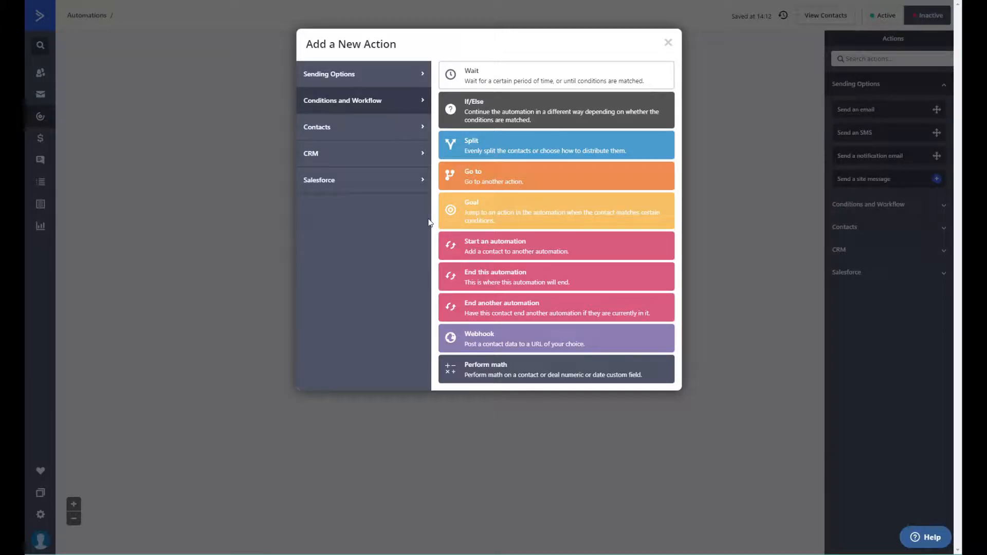
pyautogui.click(353, 76)
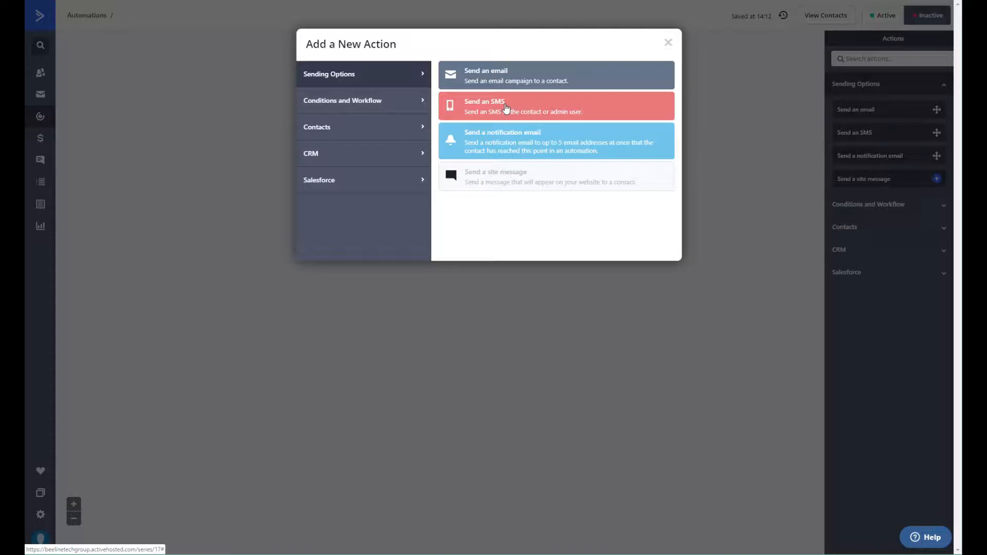
pyautogui.click(518, 78)
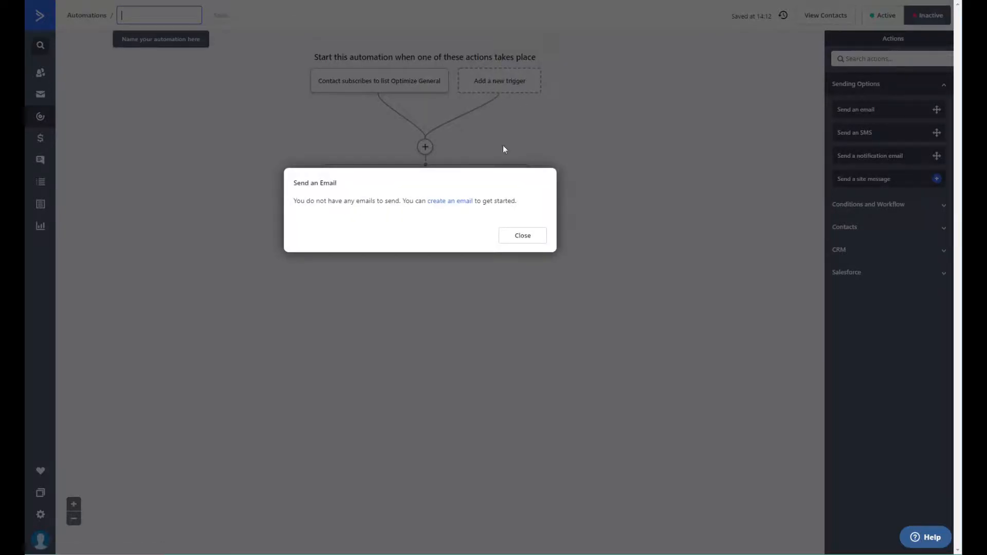
pyautogui.click(448, 202)
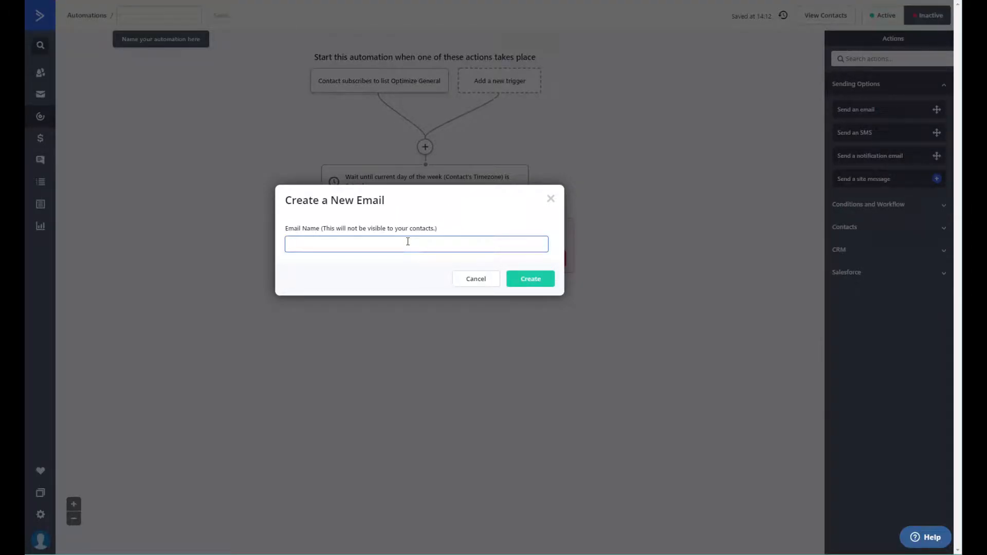
pyautogui.click(509, 281)
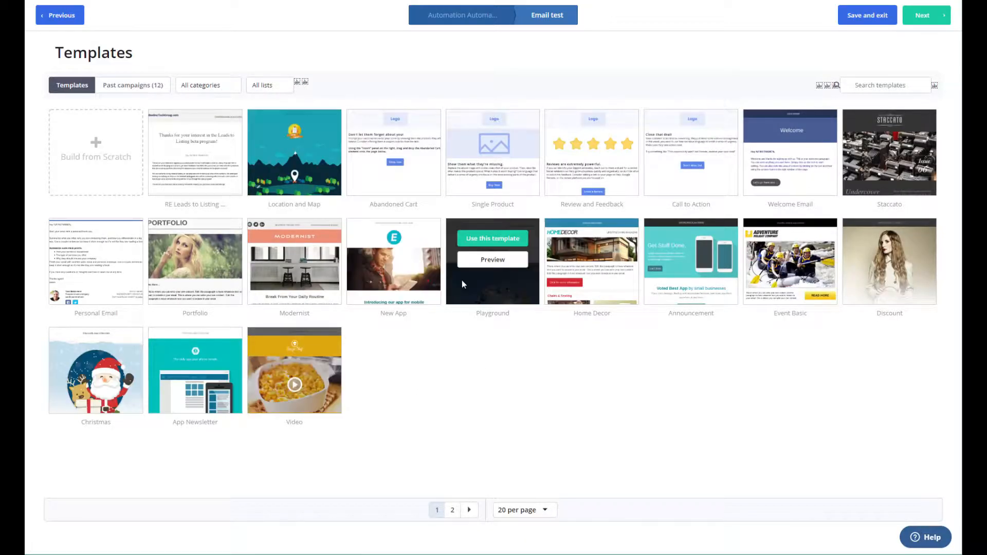
# Use the Playground template for the email and set its subject to "test", keeping the default sender.
pyautogui.click(515, 244)
pyautogui.click(517, 99)
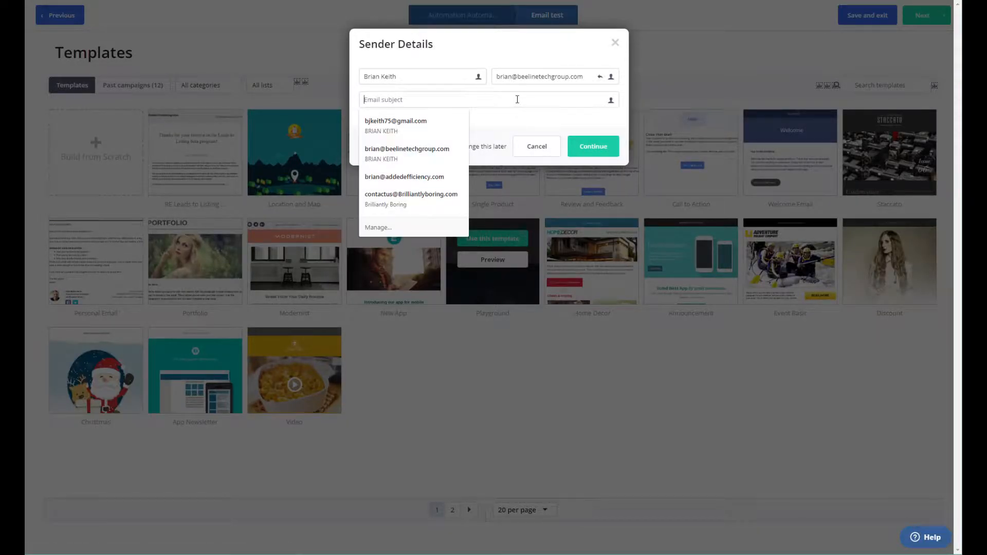
pyautogui.write('tes')
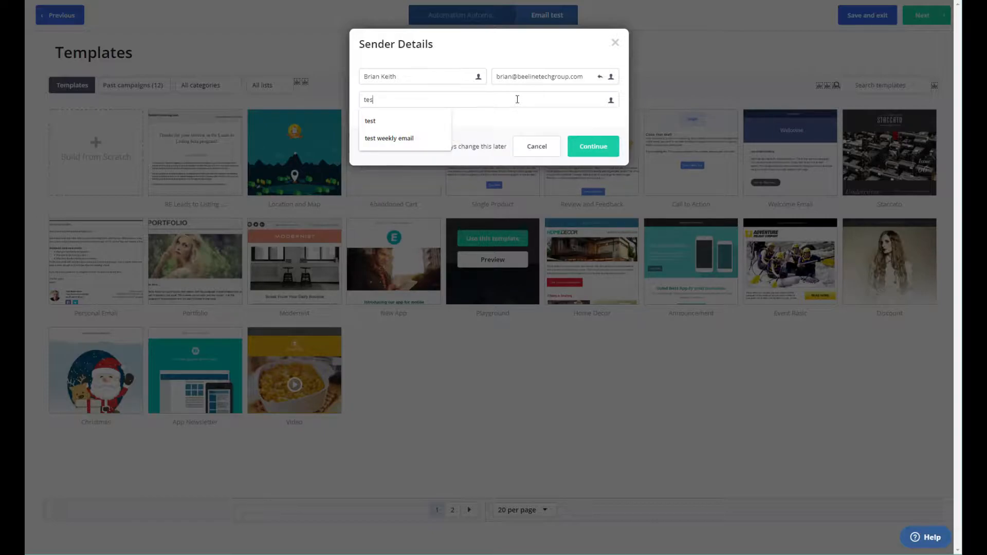
pyautogui.write('t')
pyautogui.click(599, 146)
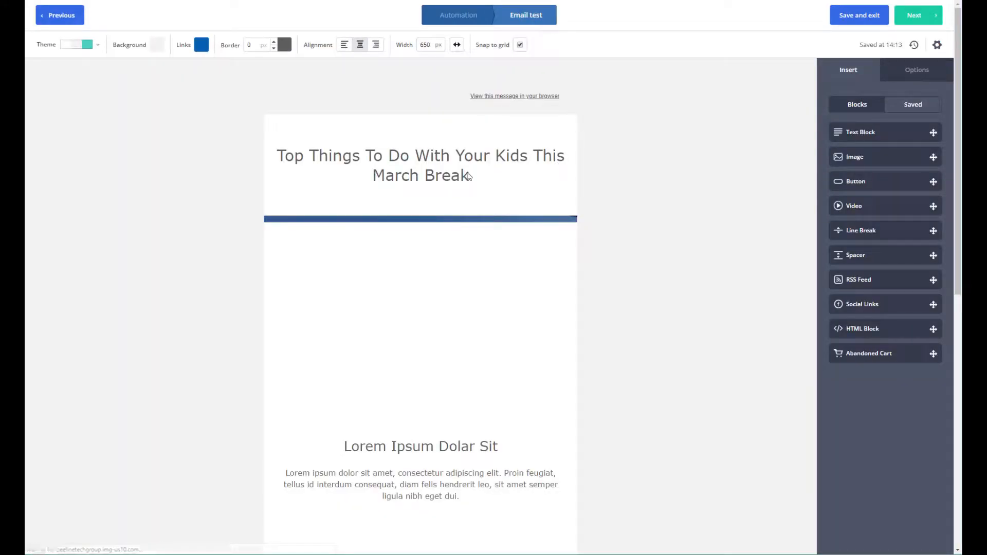
# Replace the email's main heading with "My automated email".
pyautogui.click(460, 172)
pyautogui.moveTo(469, 175); pyautogui.dragTo(276, 155)
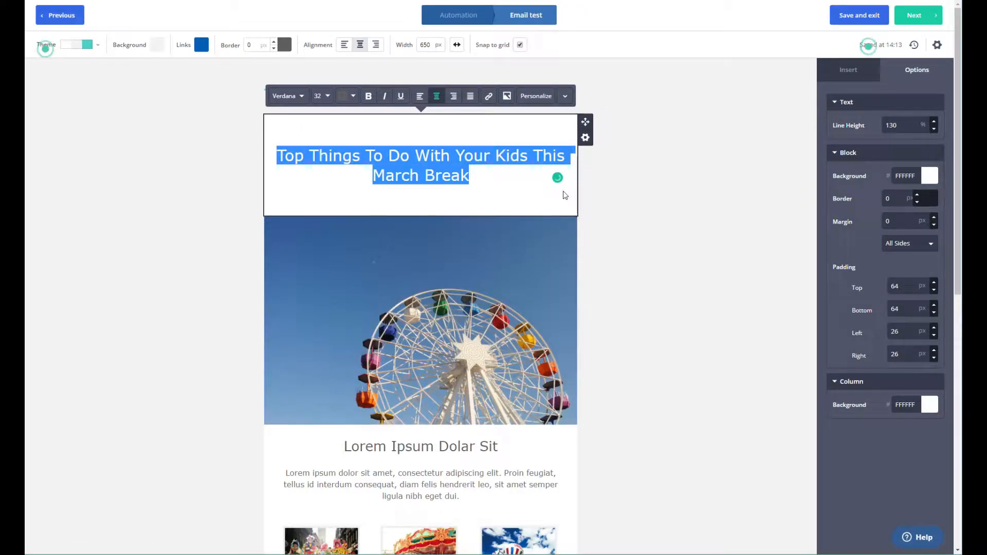
pyautogui.write('M')
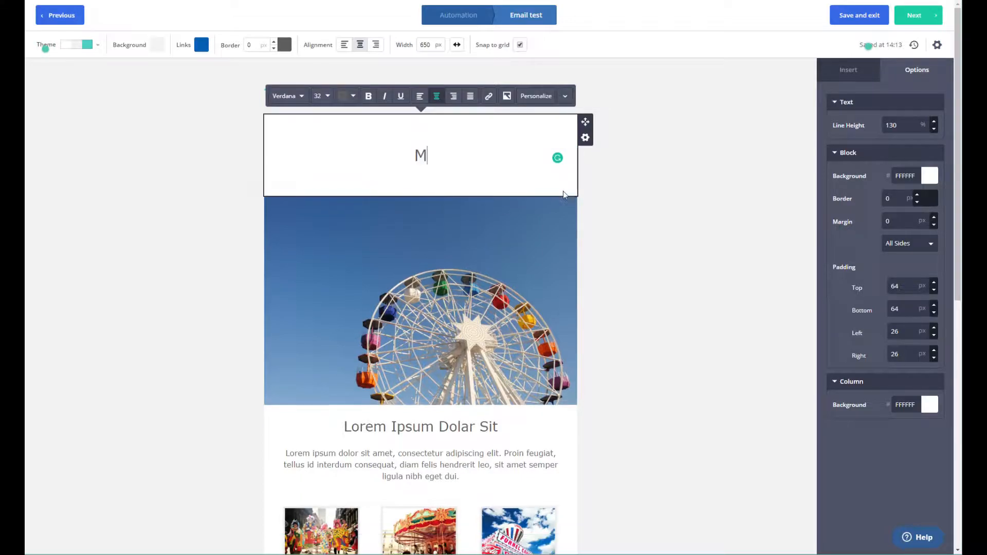
pyautogui.write('y automated email')
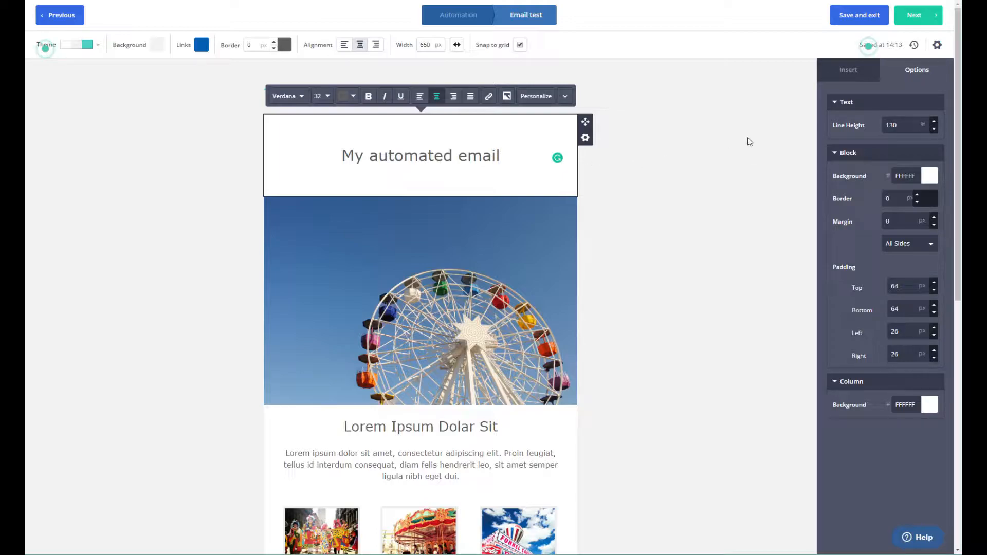
# Finish the email from its campaign summary and save "test" as the email the automation sends.
pyautogui.click(912, 25)
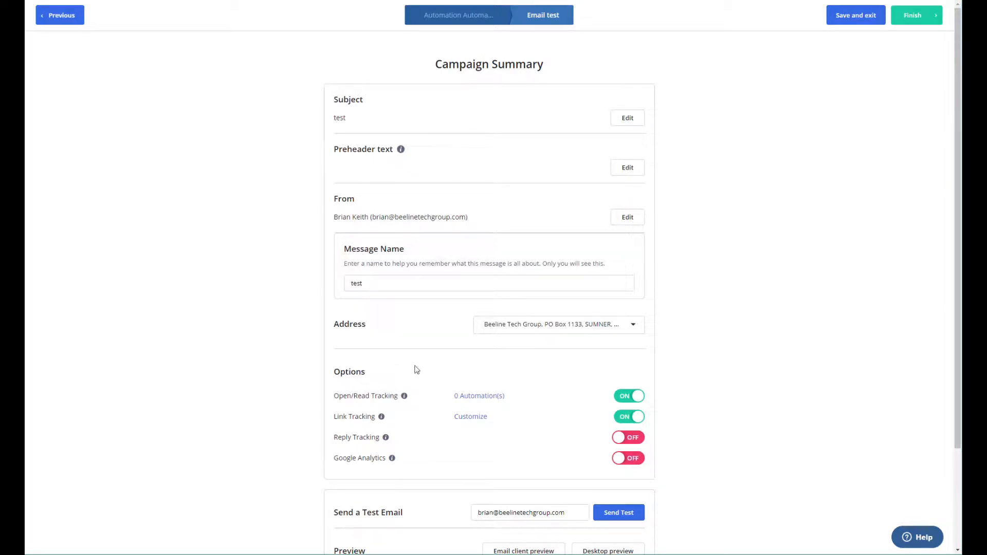
pyautogui.scroll(-2, 416, 369)
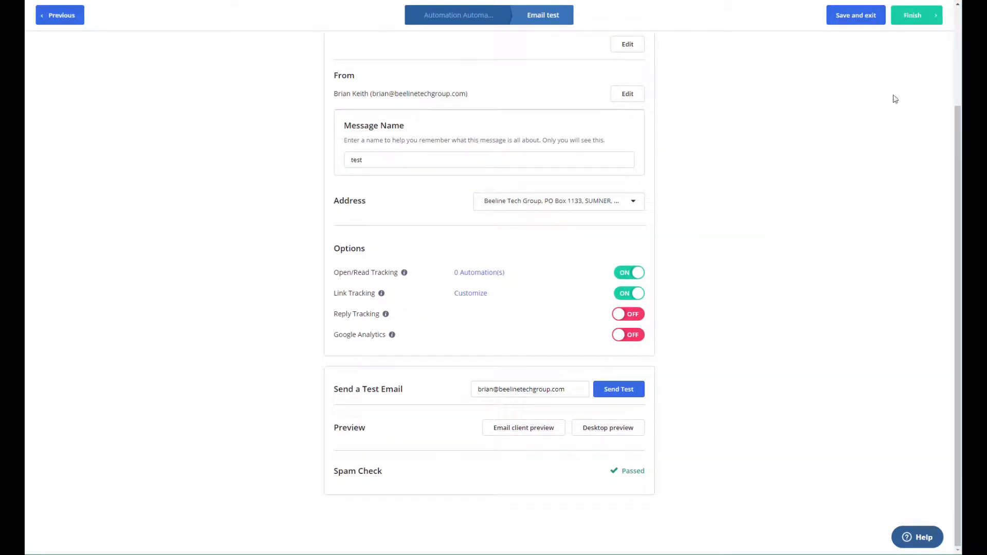
pyautogui.click(915, 17)
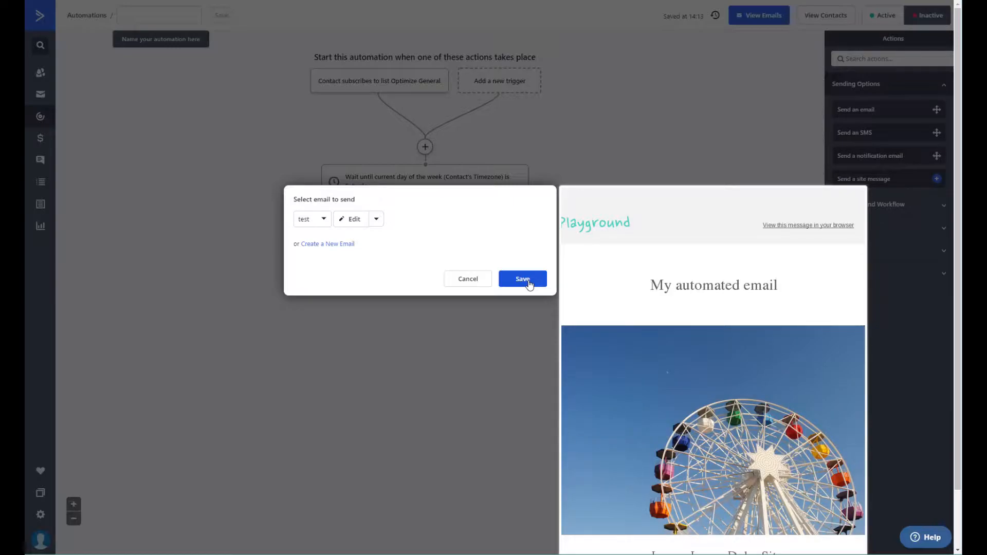
pyautogui.click(529, 284)
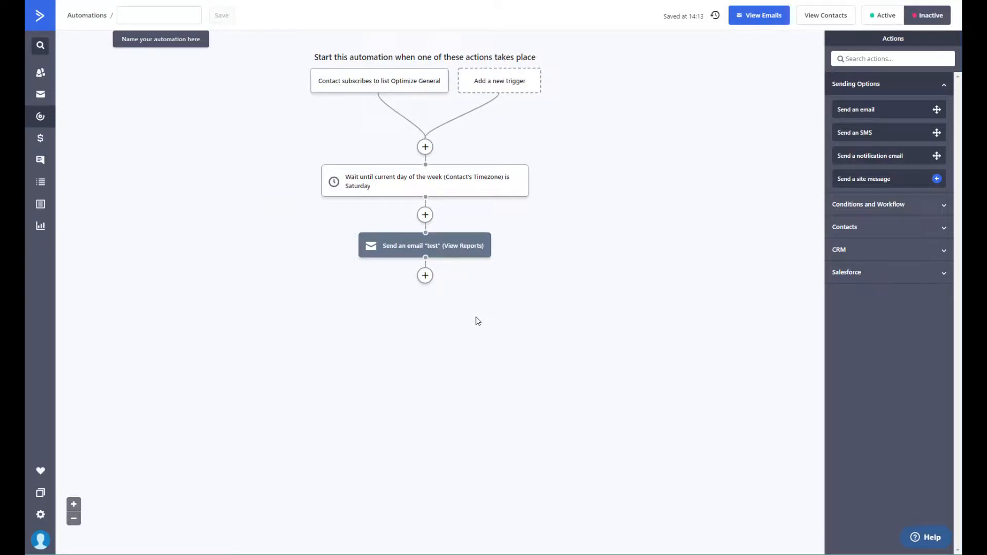
# Add a Wait action after the "test" email that waits until specific conditions are met.
pyautogui.click(425, 276)
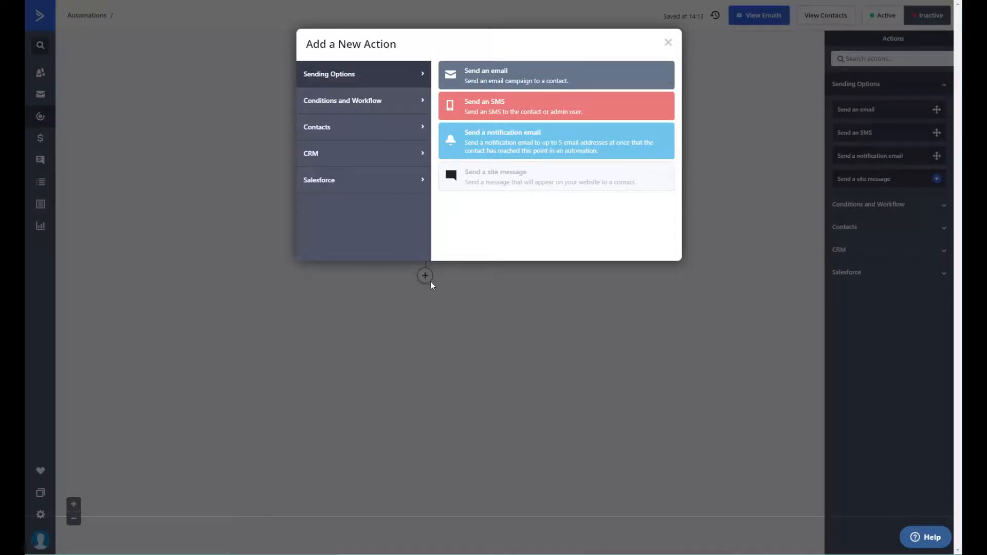
pyautogui.click(386, 106)
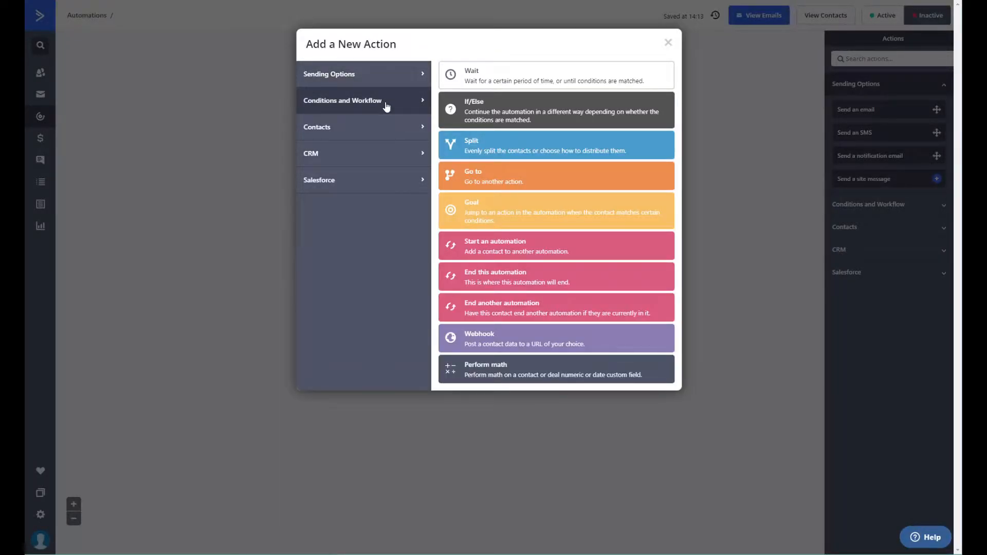
pyautogui.click(544, 77)
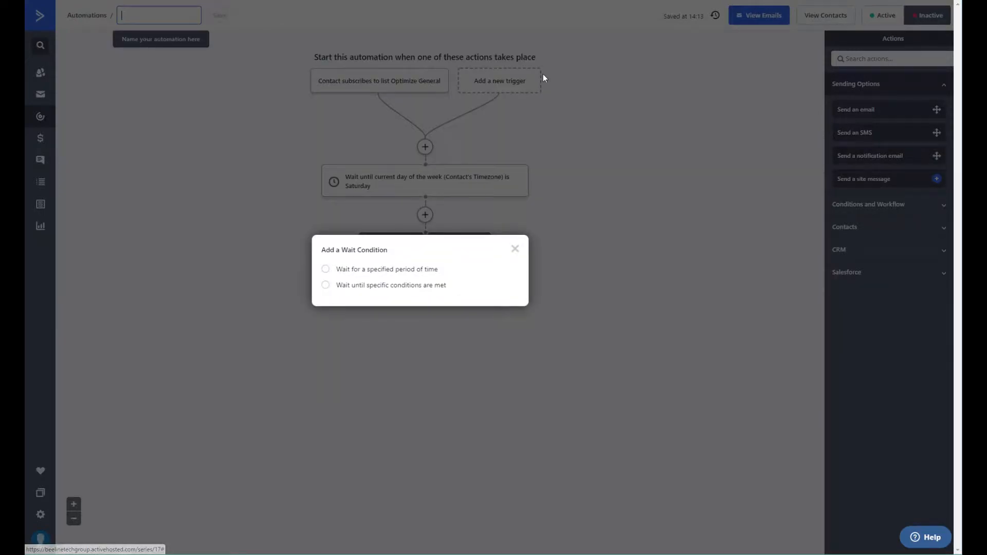
pyautogui.click(355, 288)
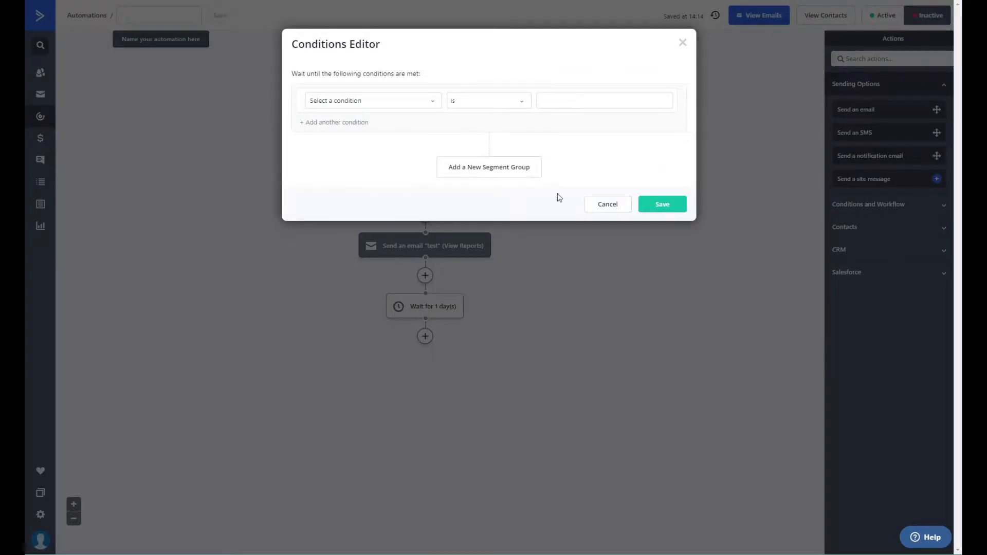
# Set the wait condition to current day of the week (Contact's Timezone) is Sunday and save it with no time limit.
pyautogui.click(435, 105)
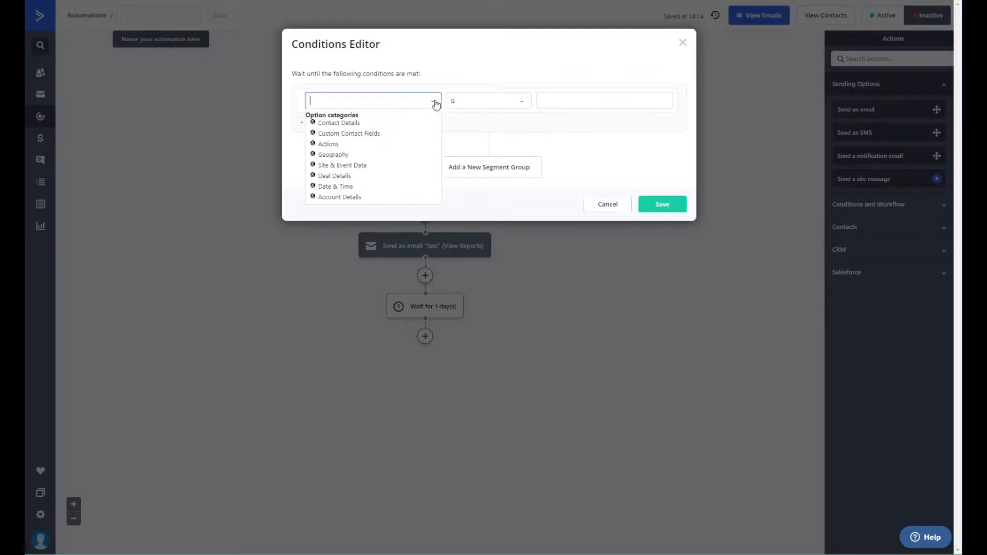
pyautogui.click(345, 188)
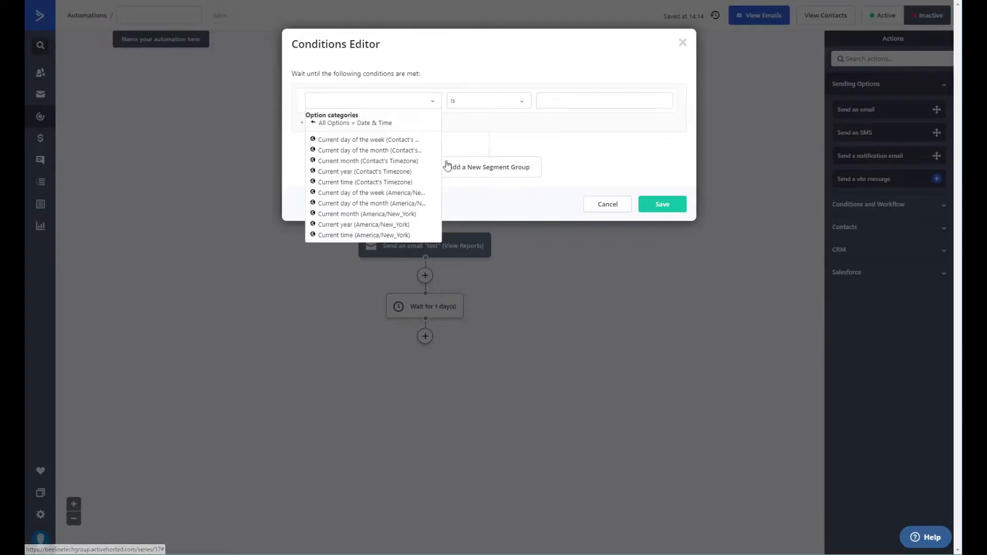
pyautogui.click(394, 142)
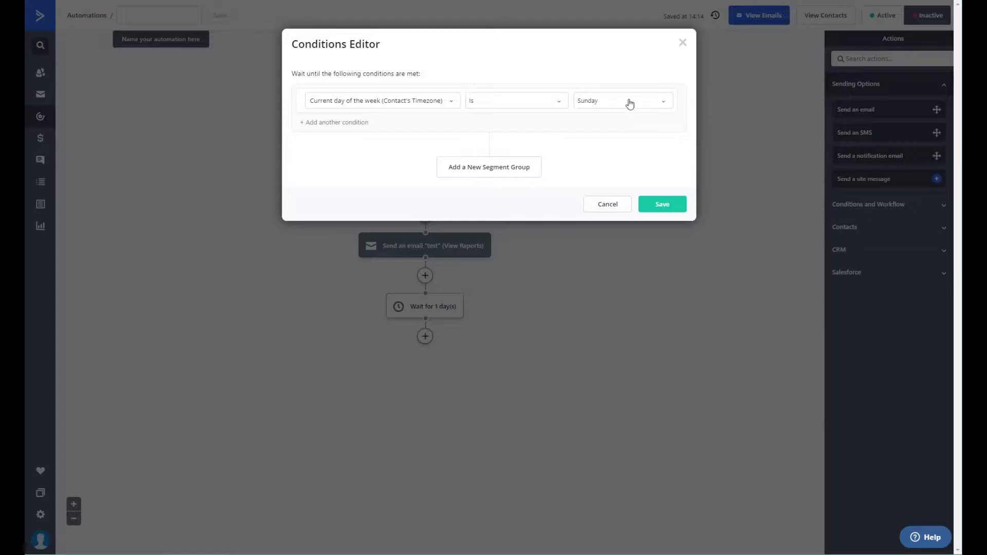
pyautogui.click(662, 205)
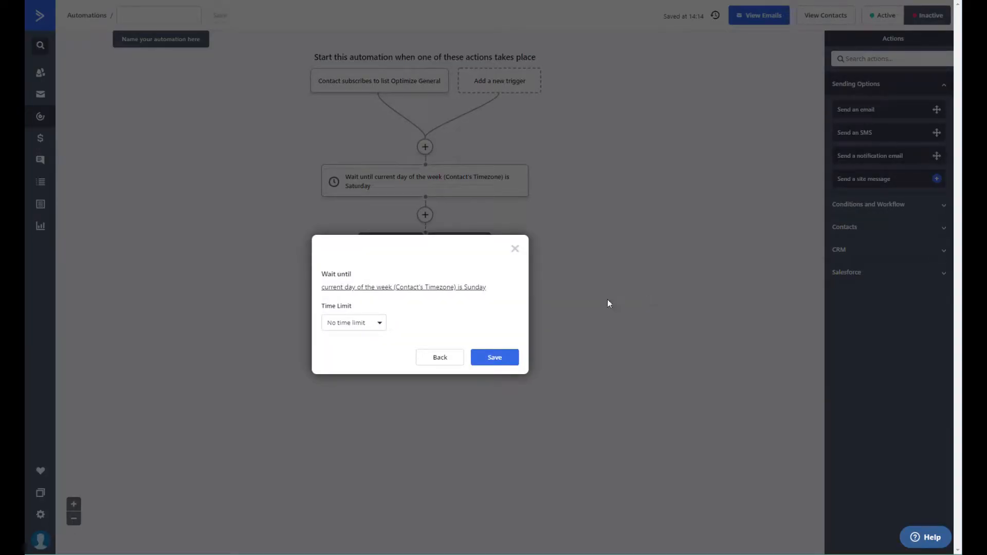
pyautogui.click(496, 358)
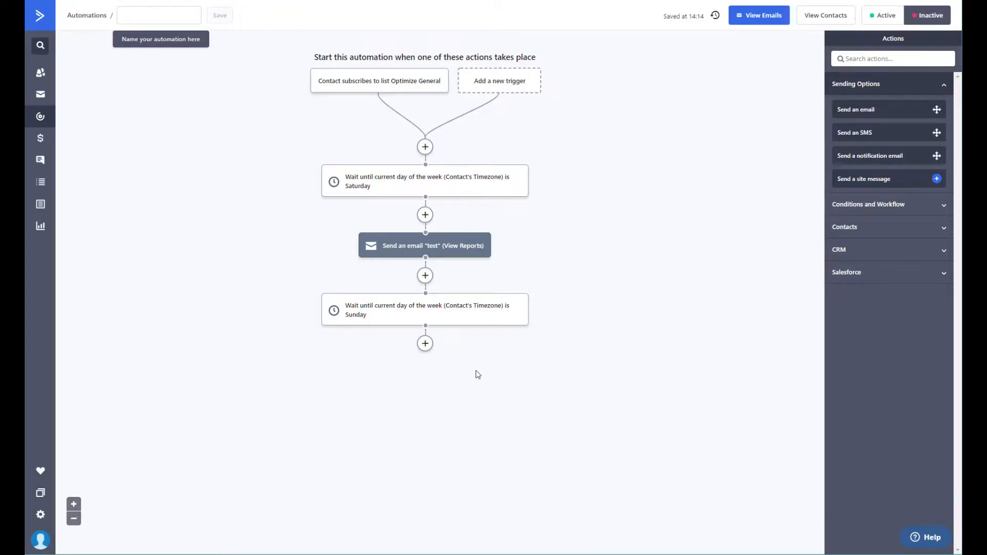
# Add a Go to action after the Sunday wait and connect it back to the Saturday wait.
pyautogui.click(425, 344)
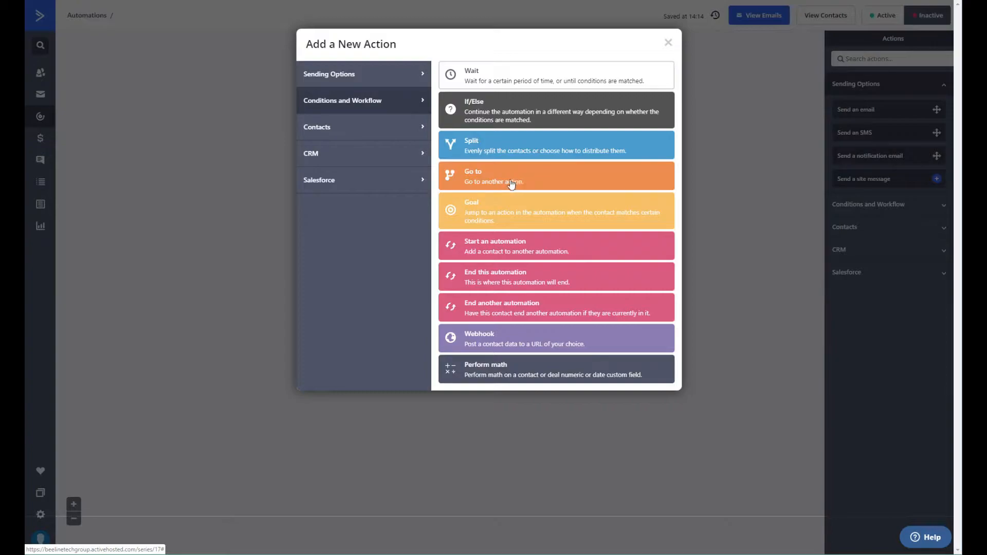
pyautogui.click(488, 182)
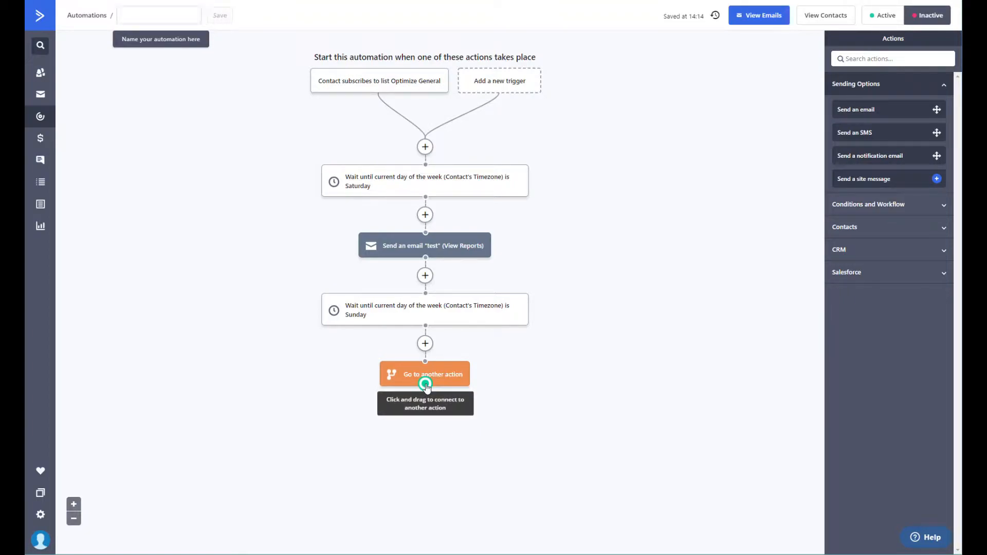
pyautogui.moveTo(425, 386); pyautogui.dragTo(426, 165)
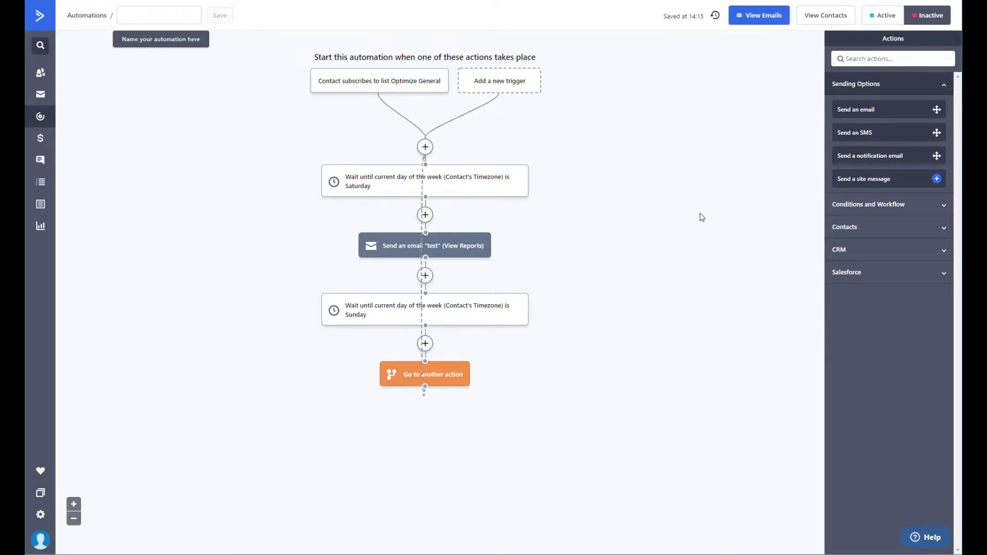
# Name the automation "recurring email" and save the name.
pyautogui.click(151, 16)
pyautogui.write('rec')
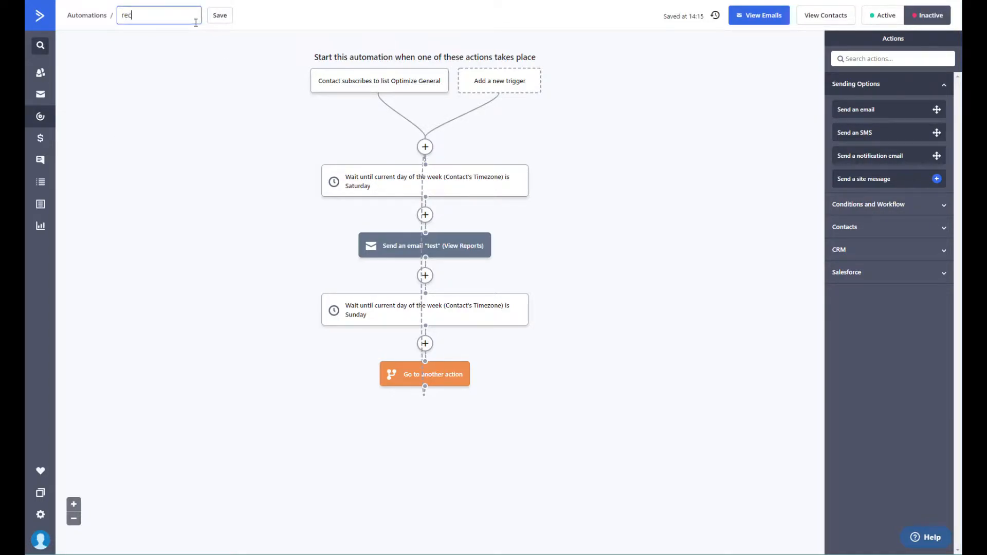
pyautogui.write('urring email')
pyautogui.click(224, 15)
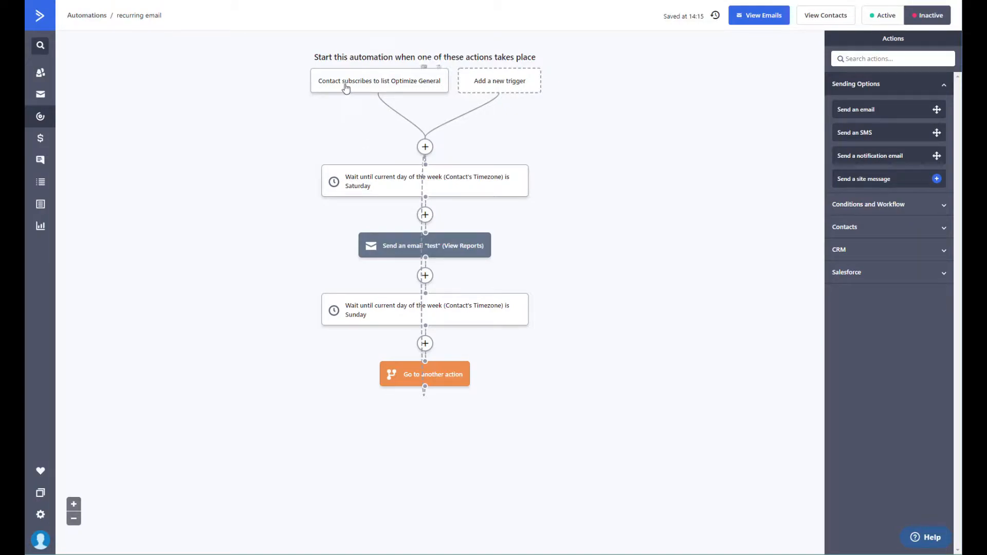
pyautogui.moveTo(357, 87)
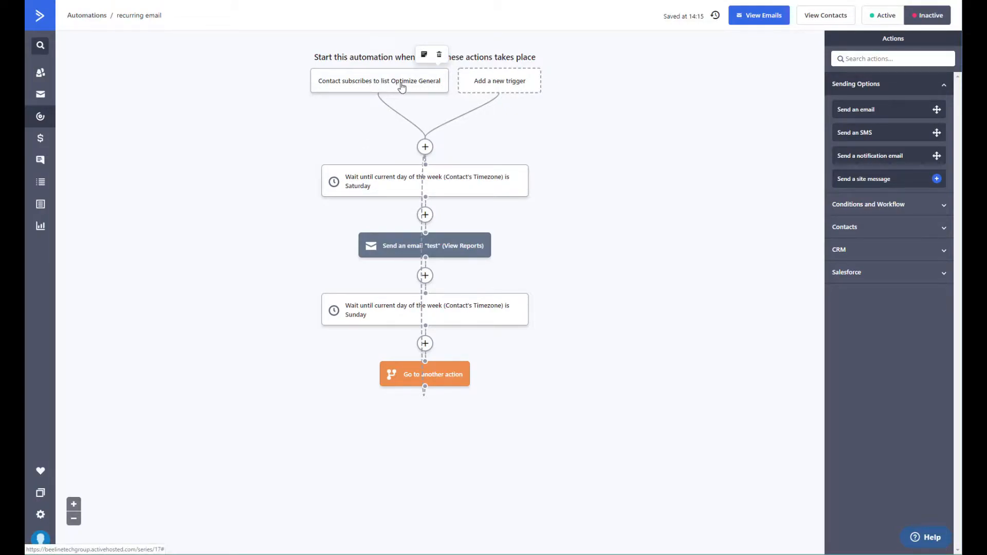
pyautogui.moveTo(360, 186)
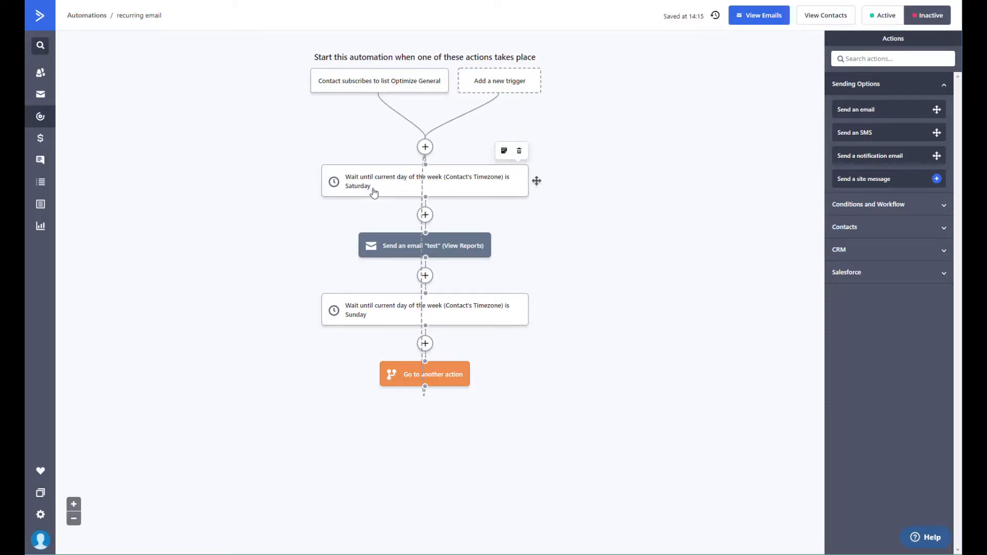
pyautogui.moveTo(463, 249)
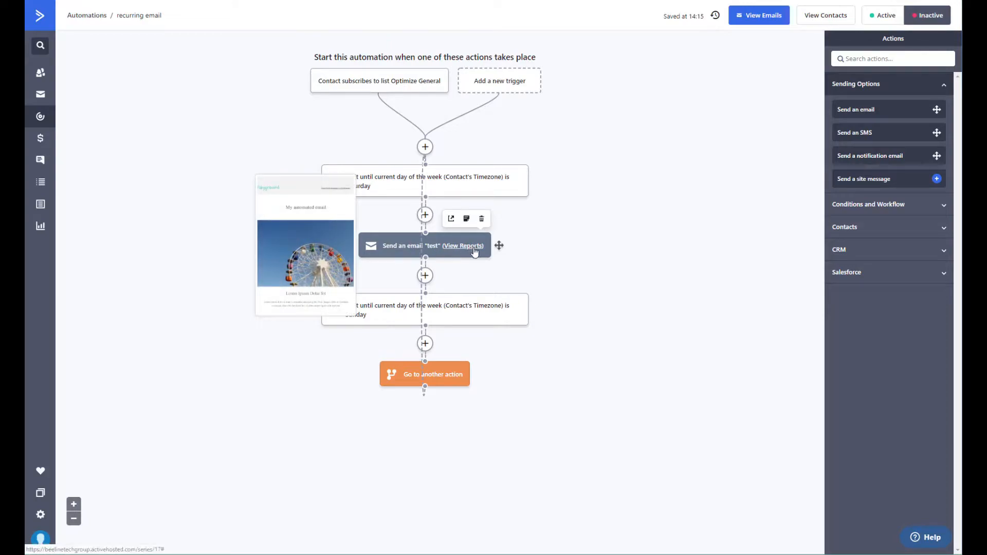
pyautogui.moveTo(380, 316)
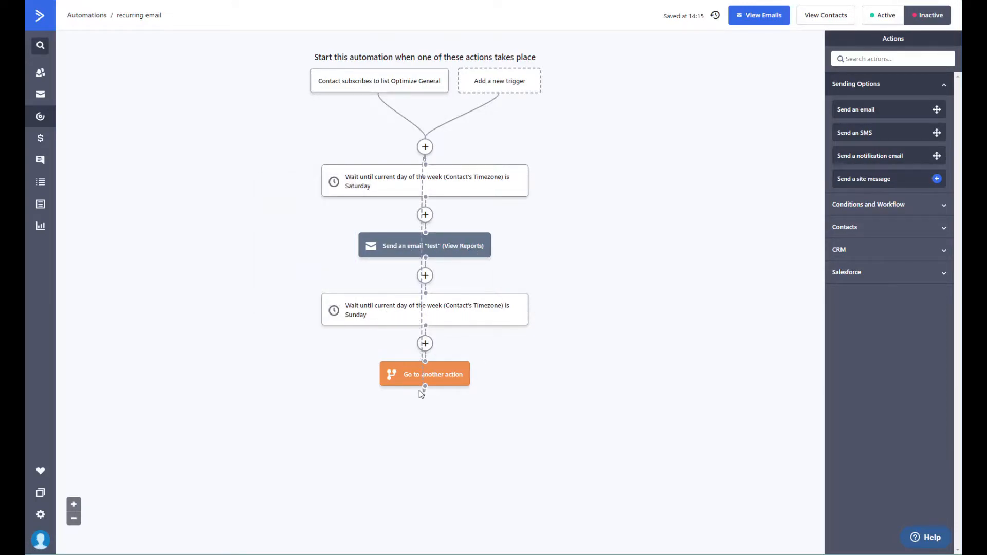
pyautogui.moveTo(430, 180)
pyautogui.moveTo(418, 249)
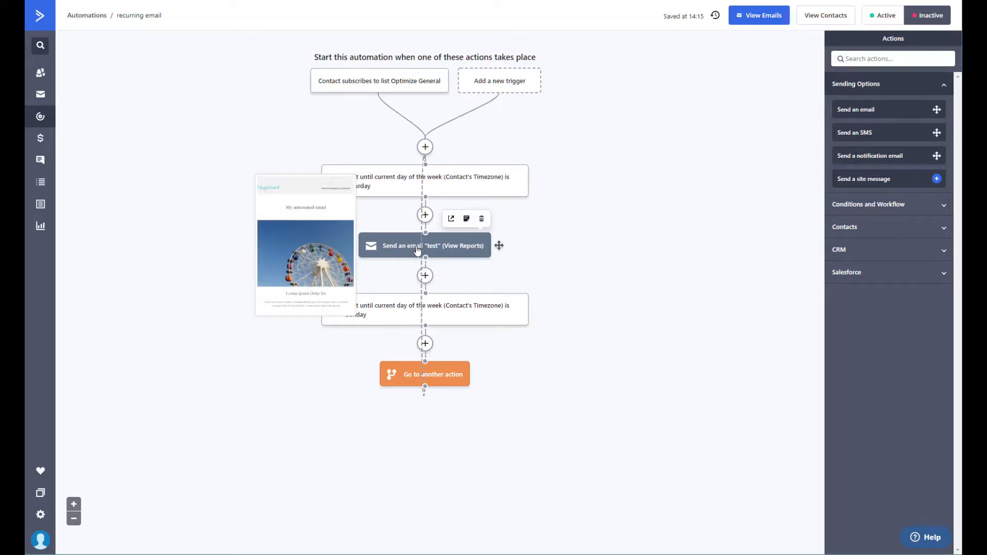